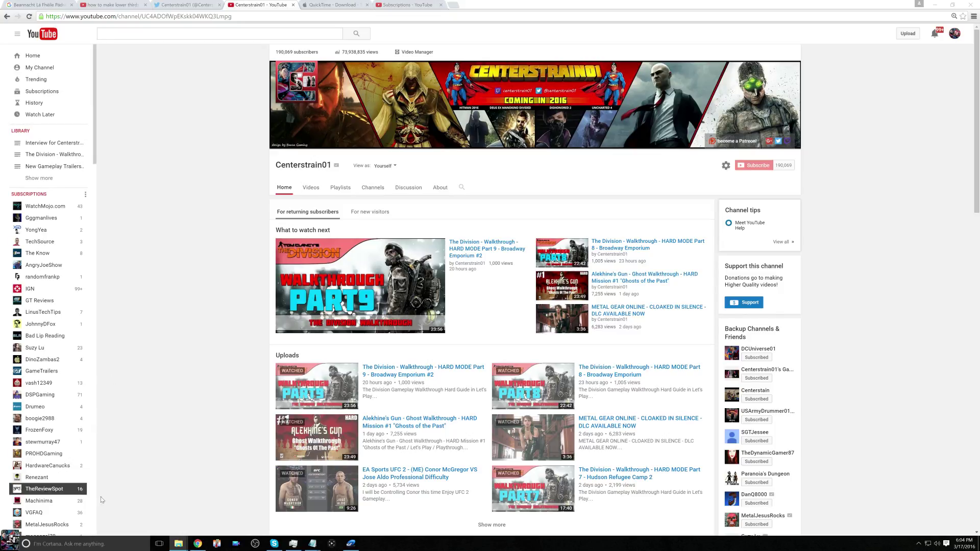
- Open the Renezant channel from the Subscriptions list in the sidebar
left_click(35, 477)
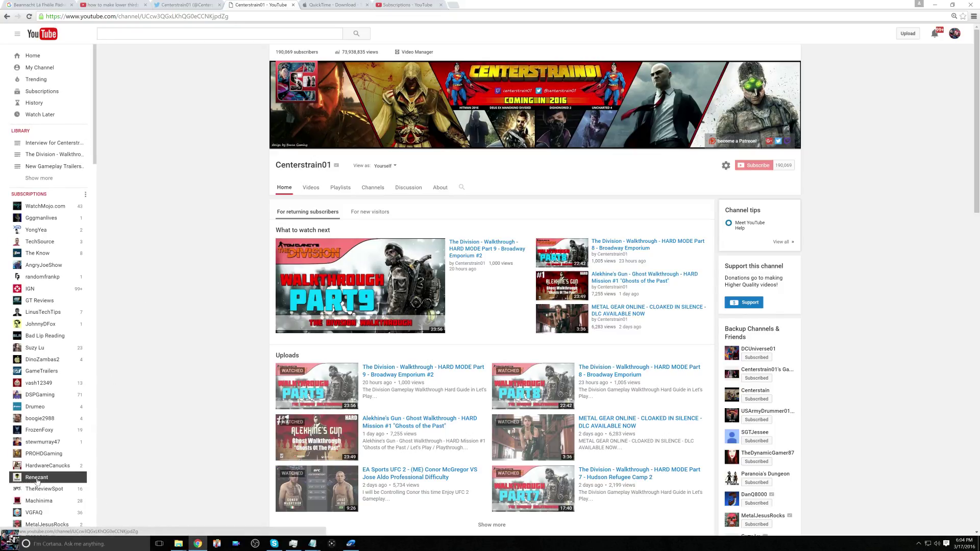